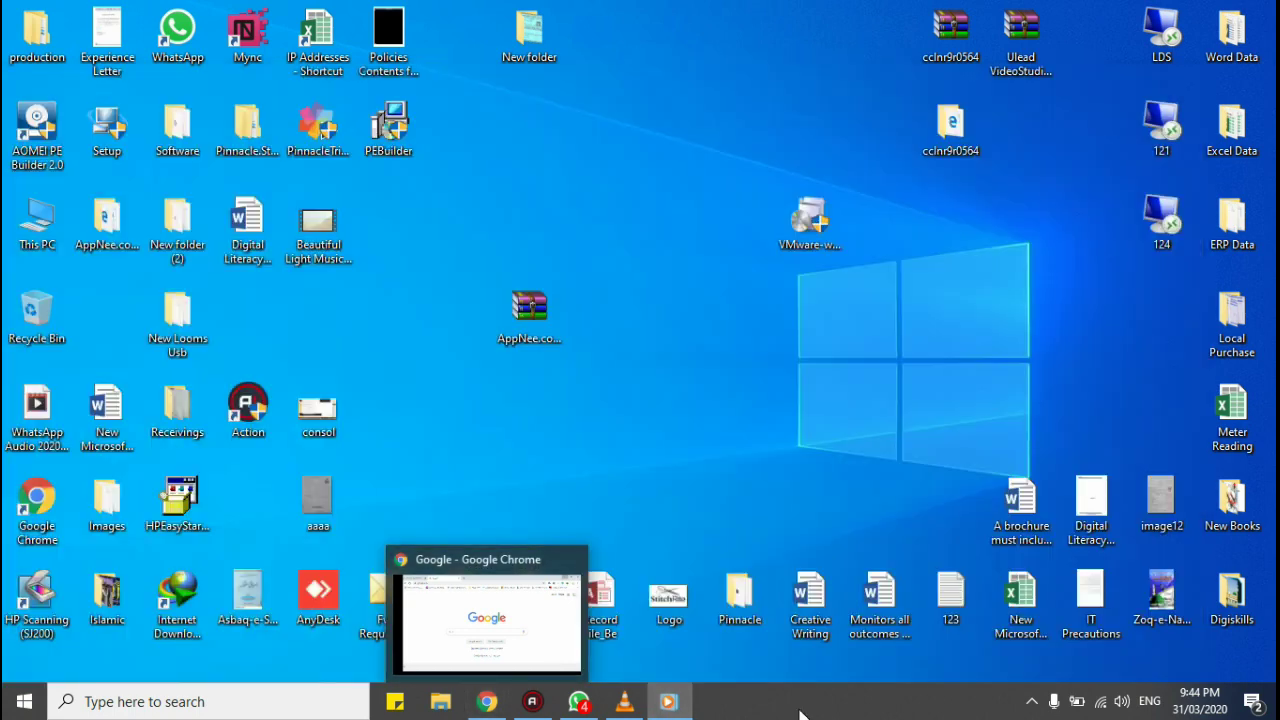
# Step: Search Google in Chrome for "vmware workstation" and open the Workstation Pro download from VMware's product page
pyautogui.click(487, 701)
pyautogui.doubleClick(735, 94)
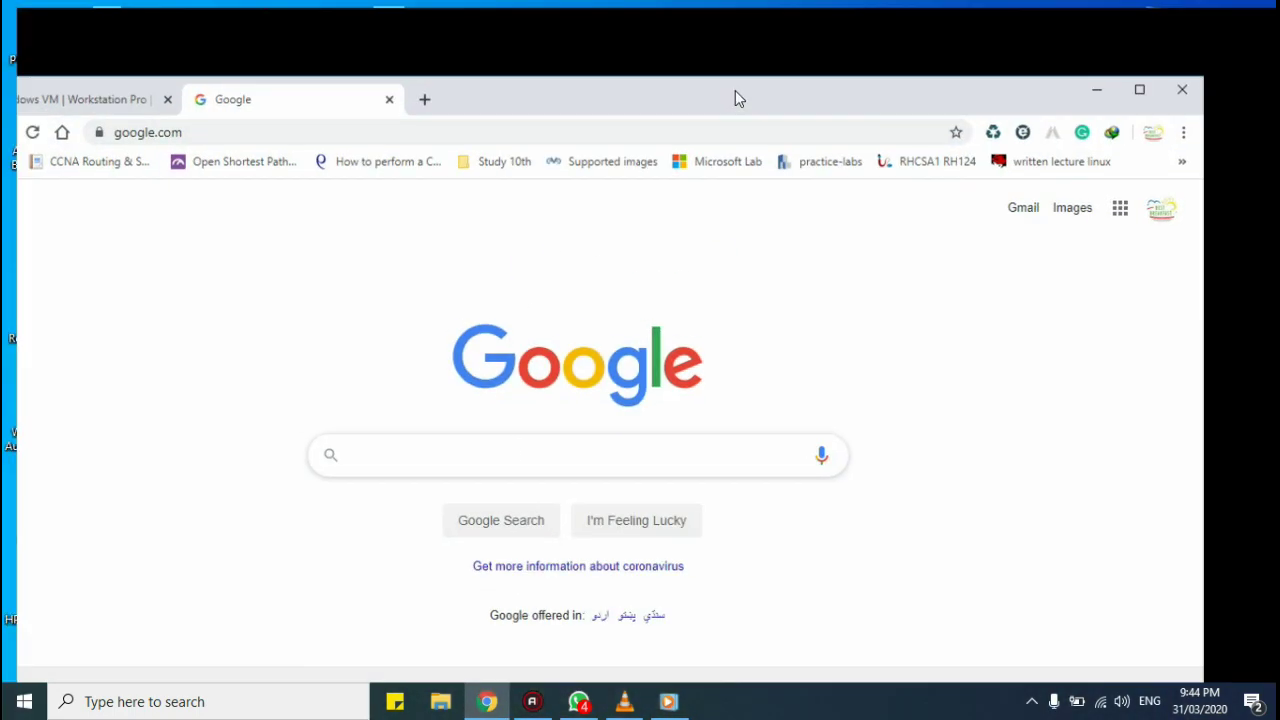
pyautogui.click(592, 390)
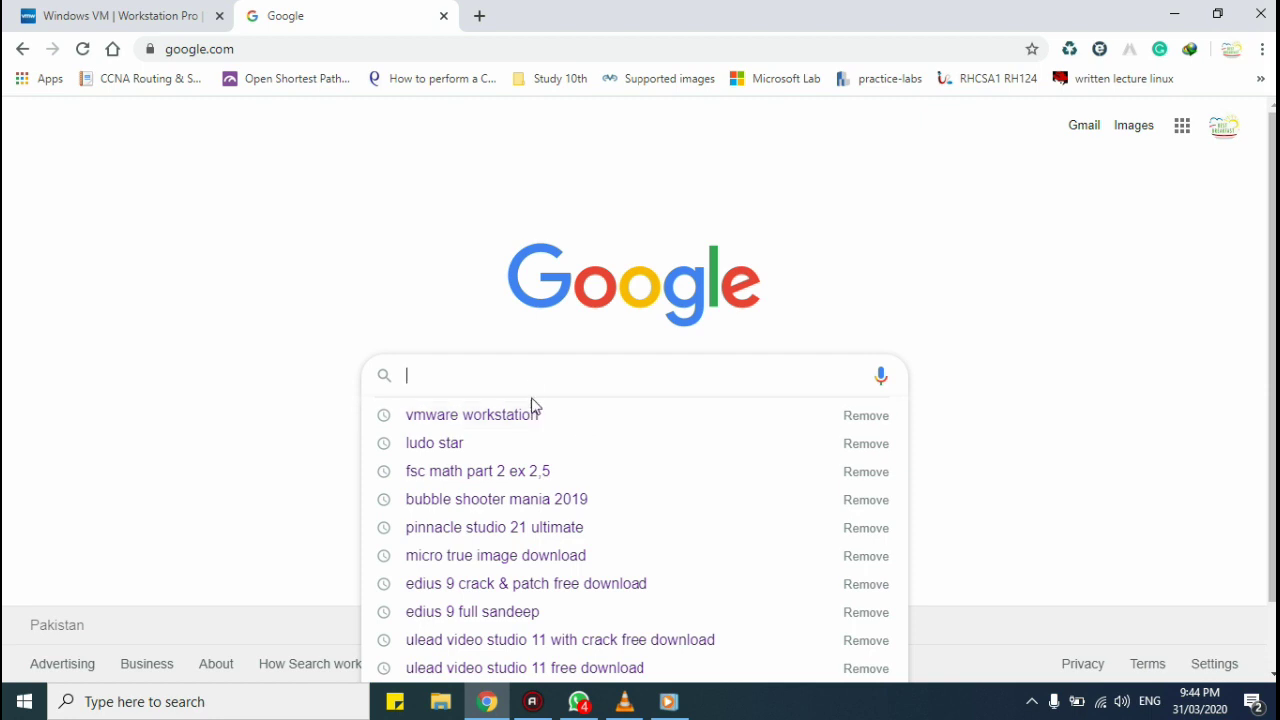
pyautogui.click(514, 418)
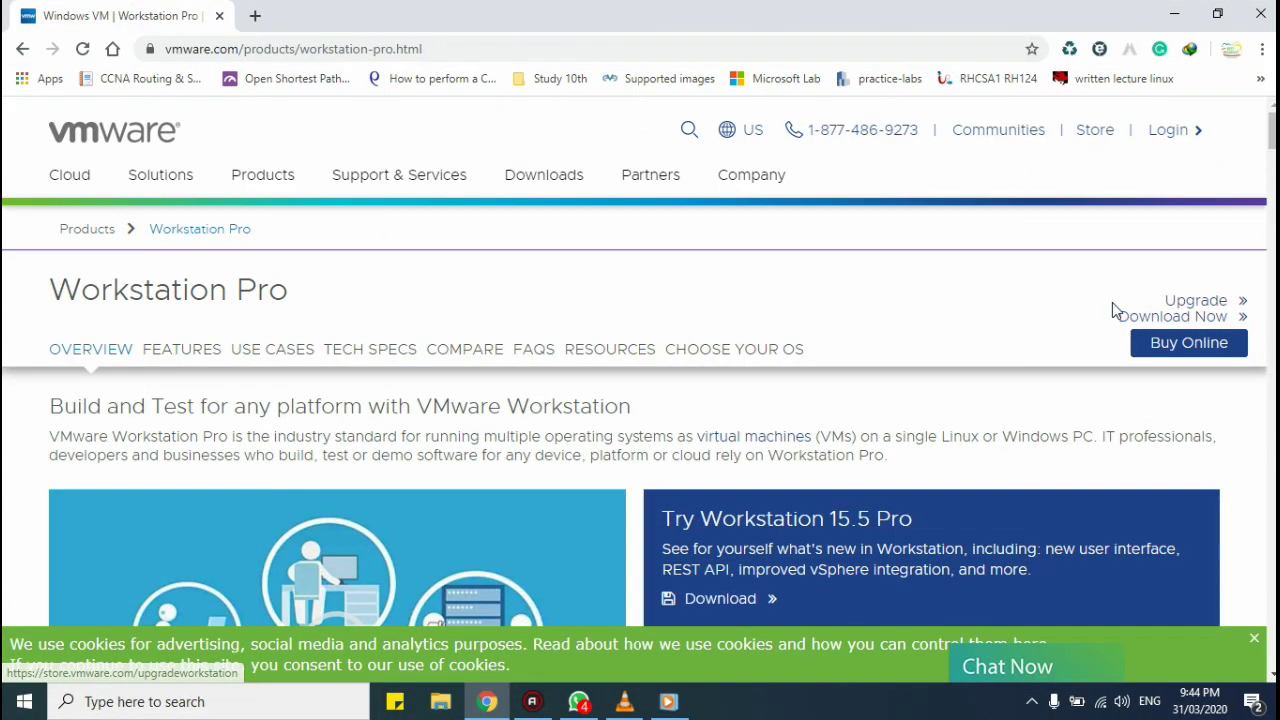
pyautogui.click(1200, 318)
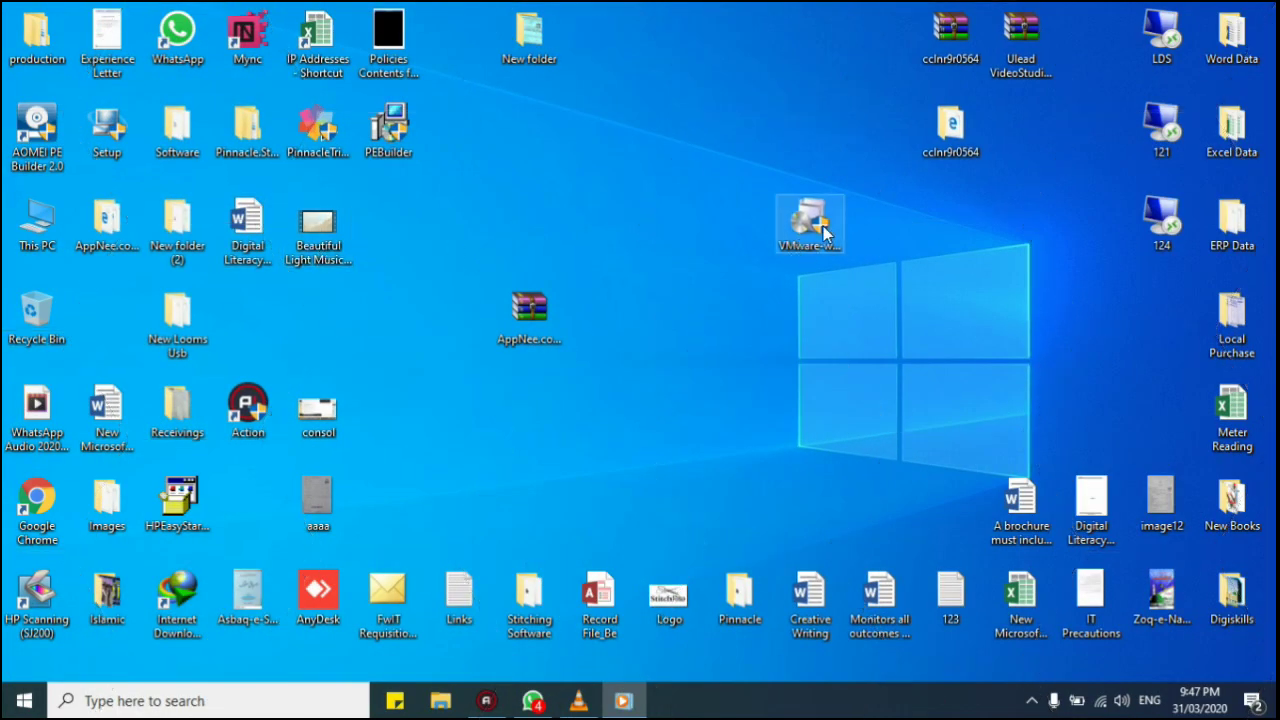
# Step: Launch the VMware Workstation full 15.5.2 installer from the desktop and allow it to make changes to the device
pyautogui.click(824, 226)
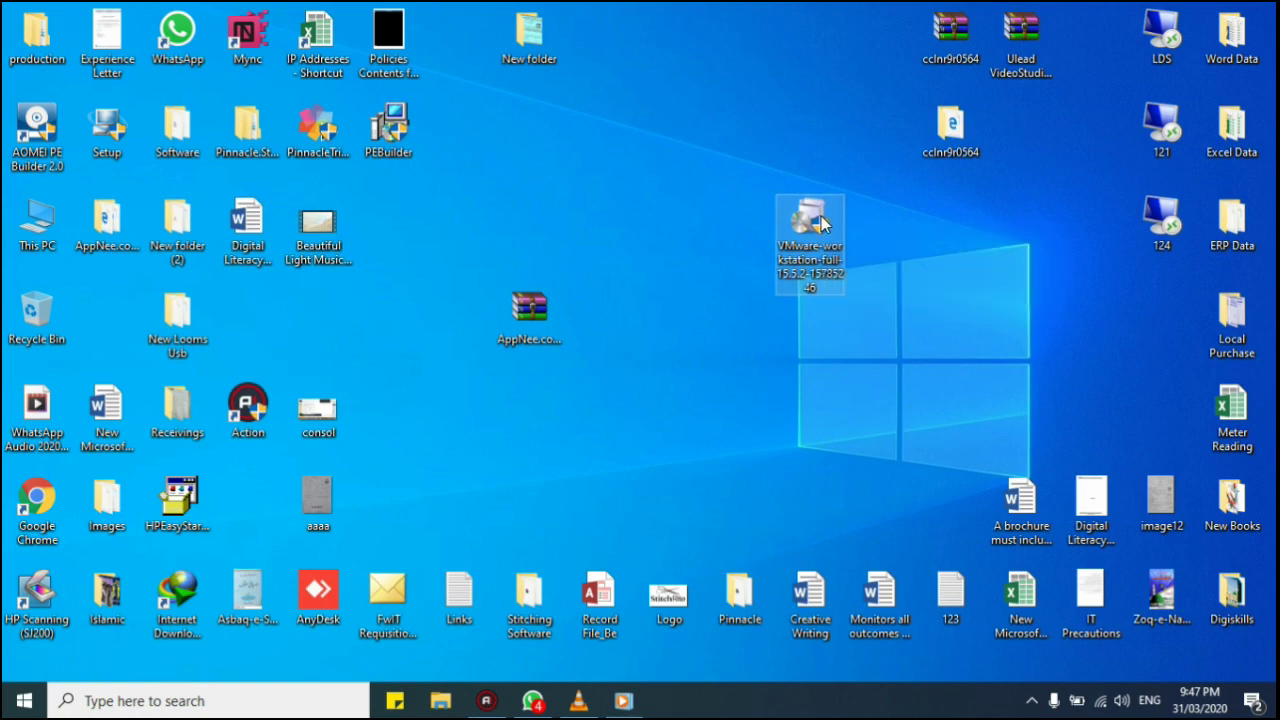
pyautogui.doubleClick(819, 216)
pyautogui.click(546, 478)
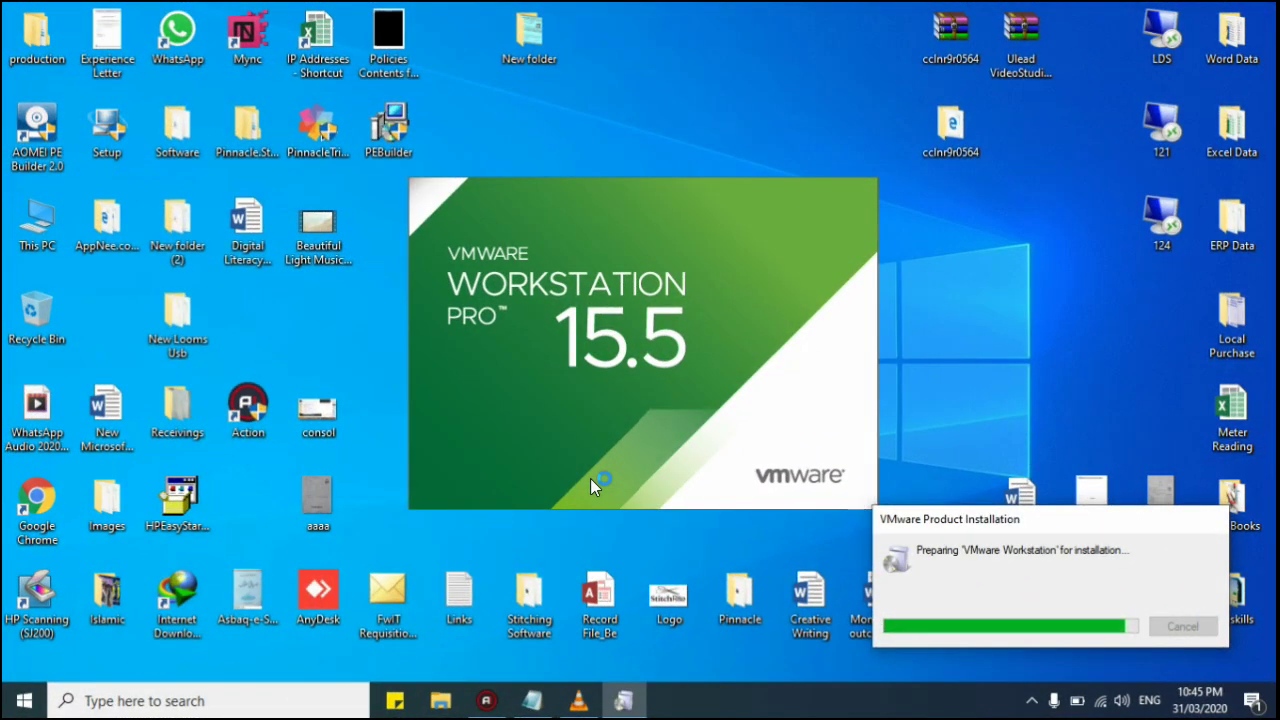
pyautogui.moveTo(940, 532); pyautogui.dragTo(865, 385)
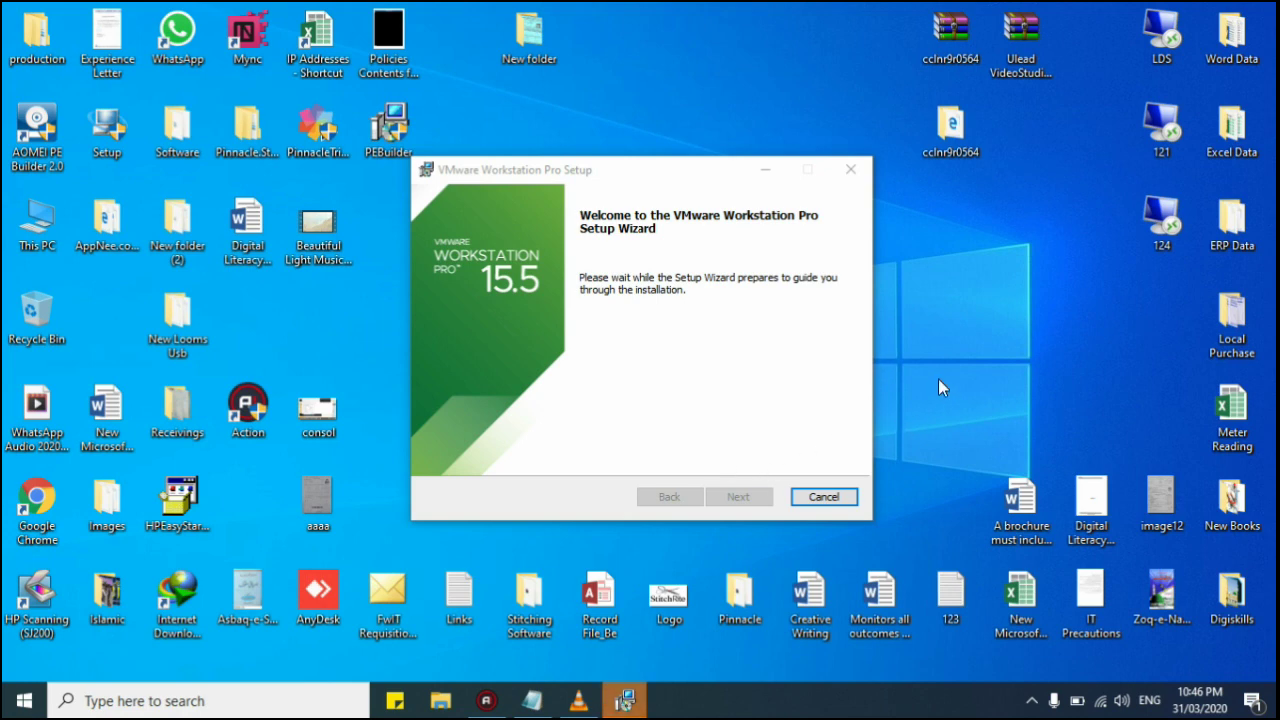
pyautogui.rightClick(956, 329)
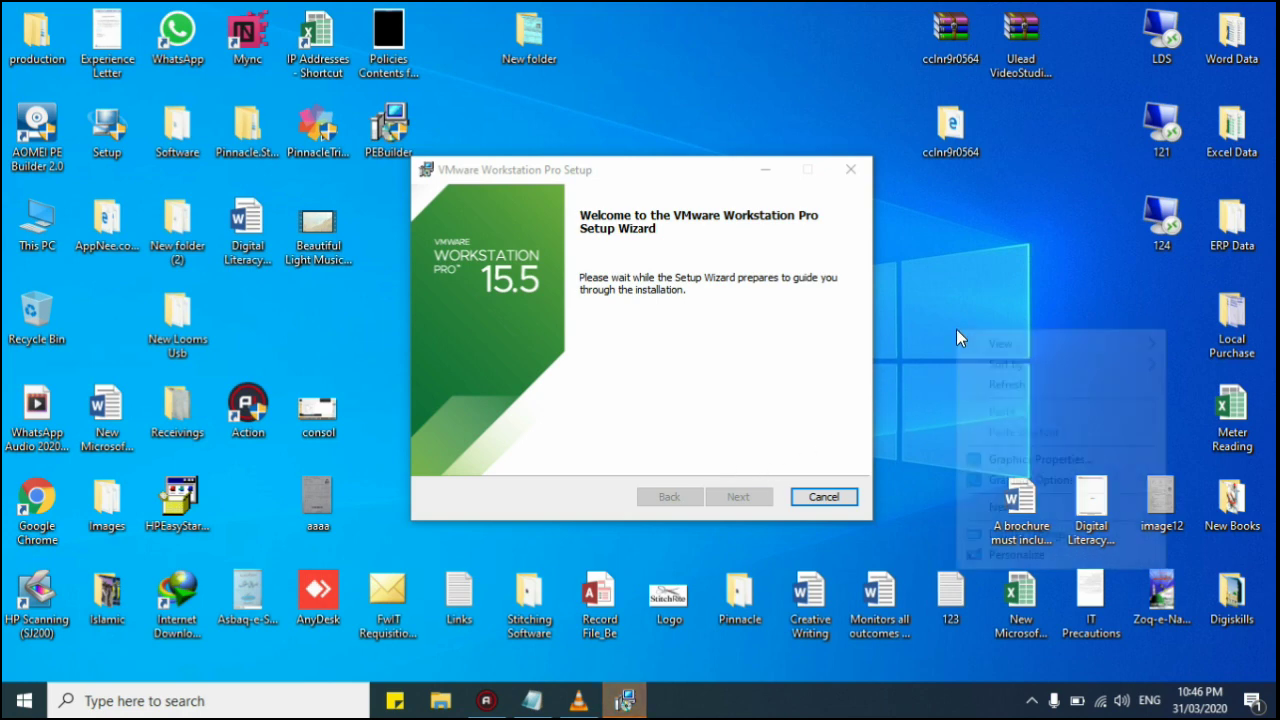
pyautogui.click(982, 381)
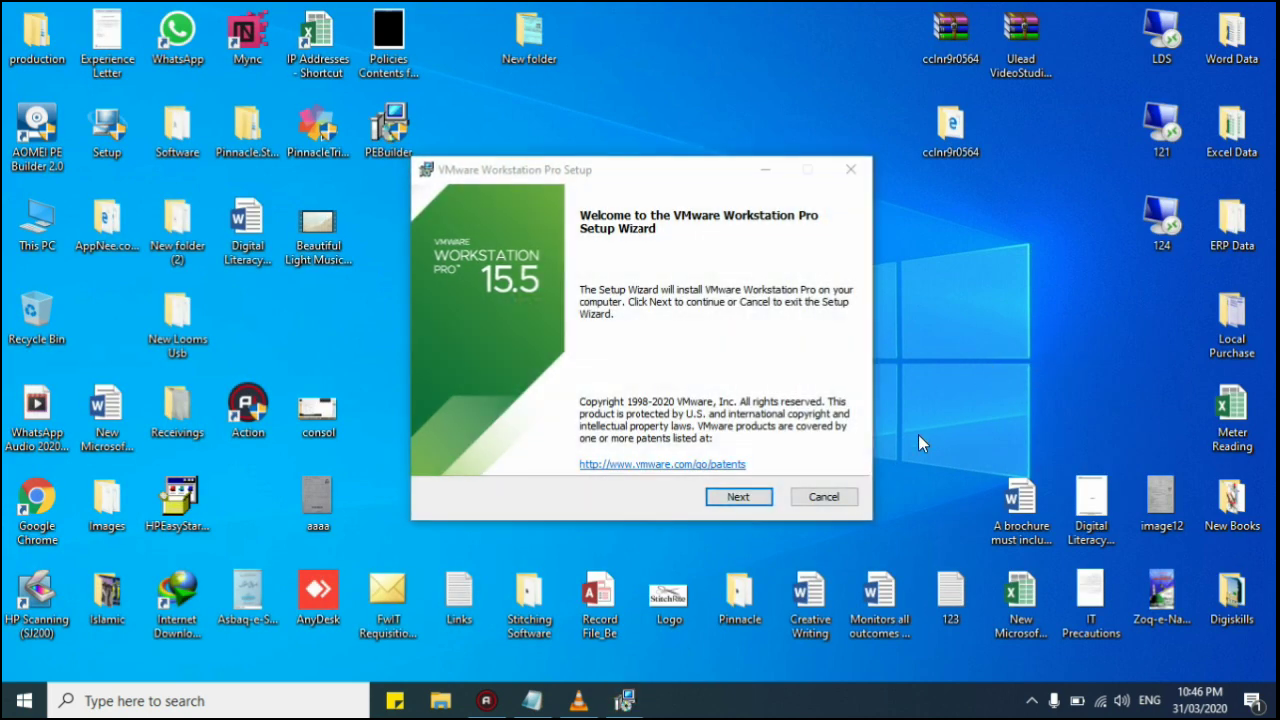
# Step: Start the VMware Workstation Pro setup and accept the terms of the End-User License Agreement
pyautogui.click(760, 497)
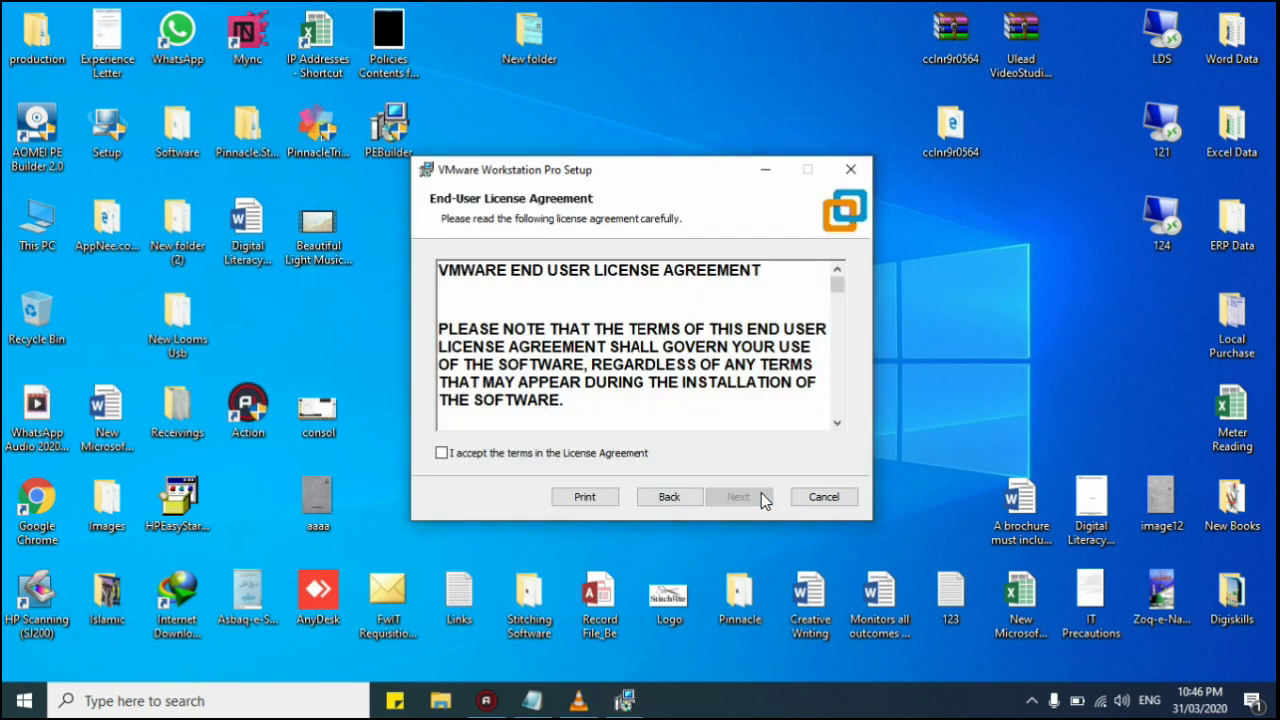
pyautogui.click(645, 455)
pyautogui.click(736, 500)
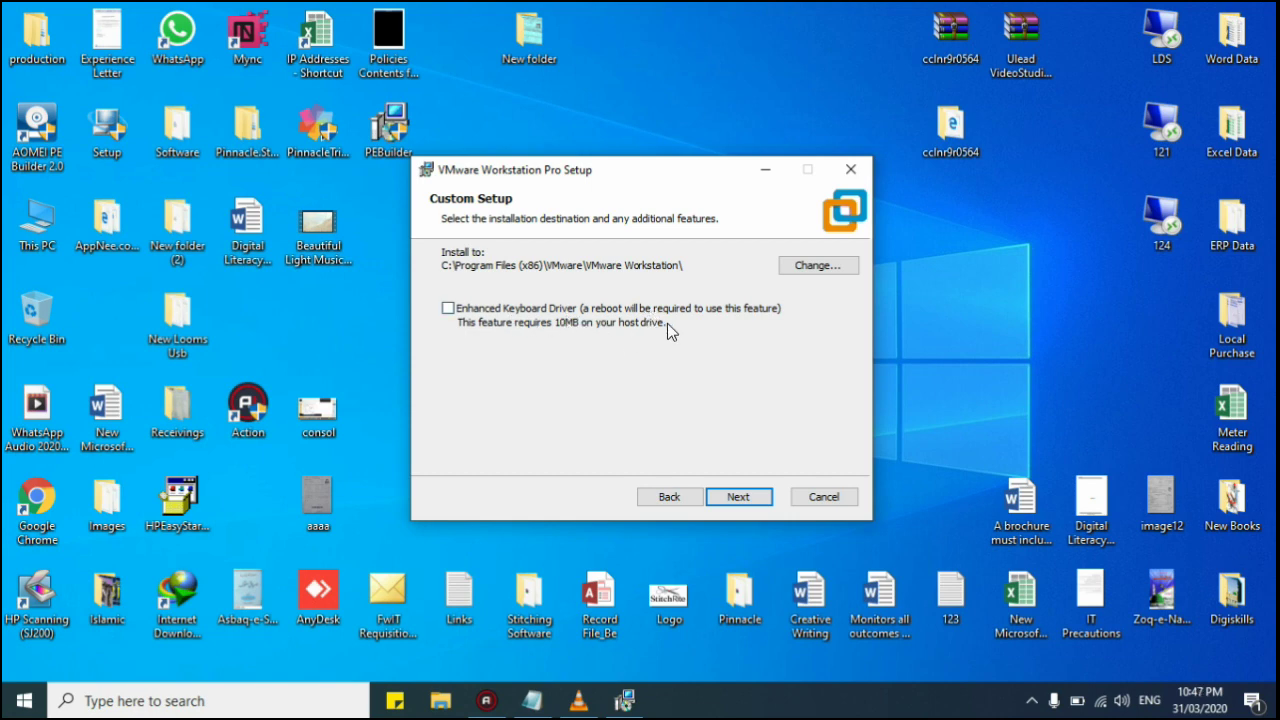
# Step: Enable the Enhanced Keyboard Driver and add a new folder inside the VMware Workstation destination folder
pyautogui.click(669, 310)
pyautogui.click(815, 265)
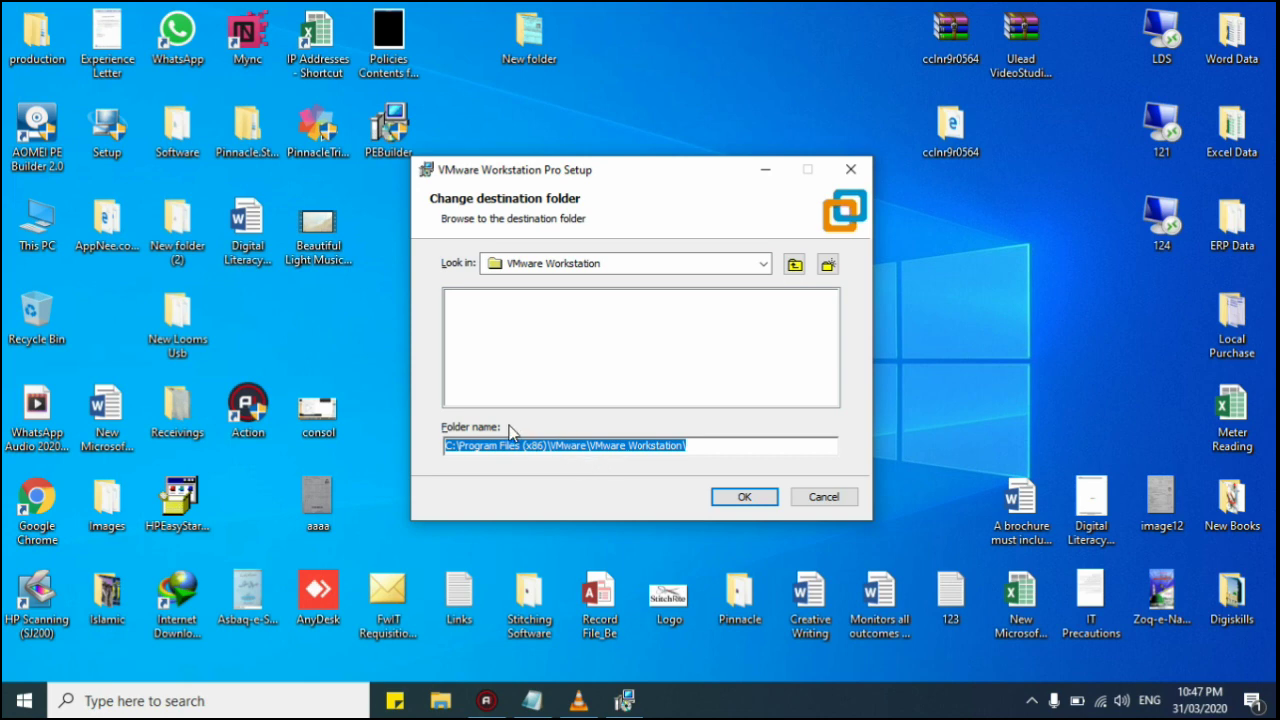
pyautogui.click(828, 264)
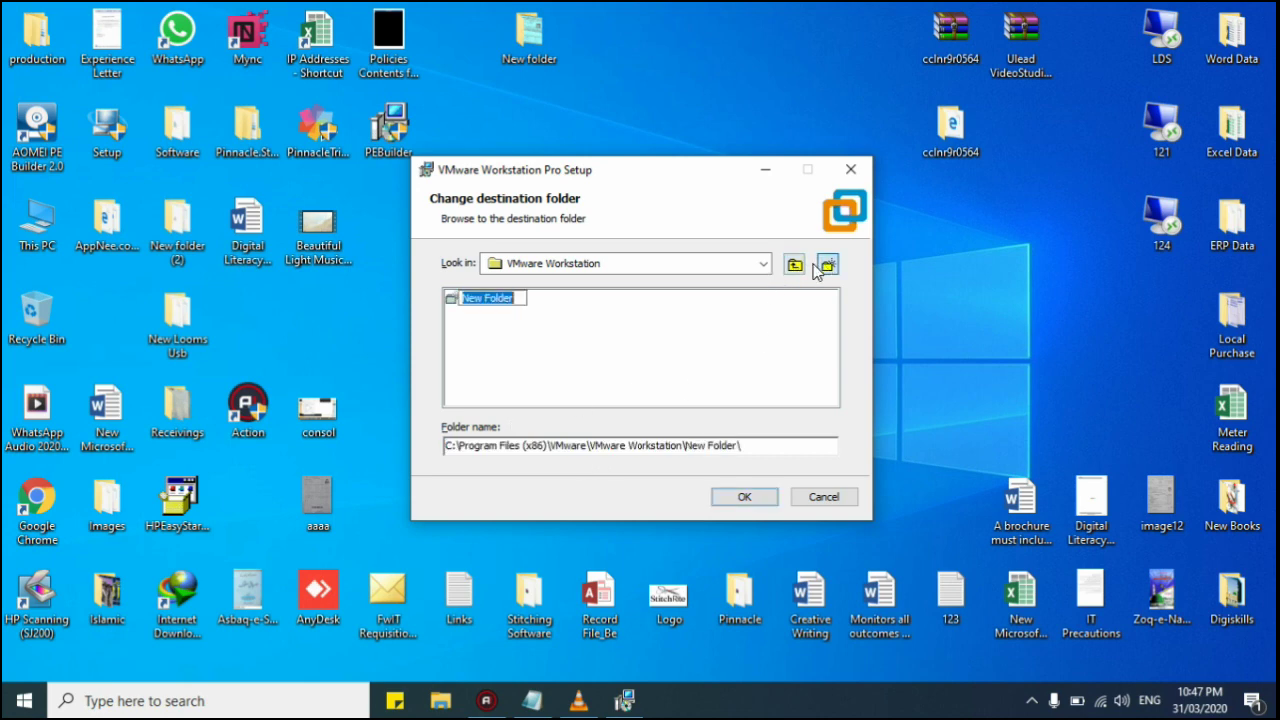
pyautogui.click(460, 320)
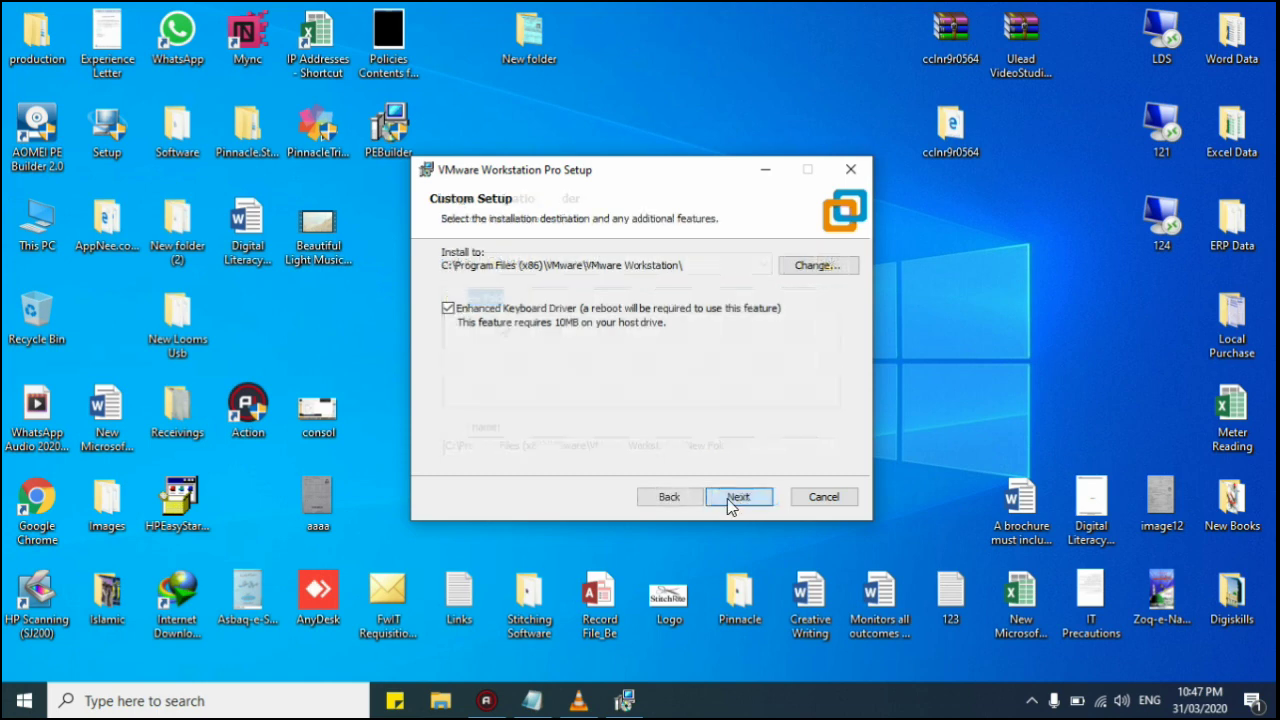
pyautogui.click(737, 497)
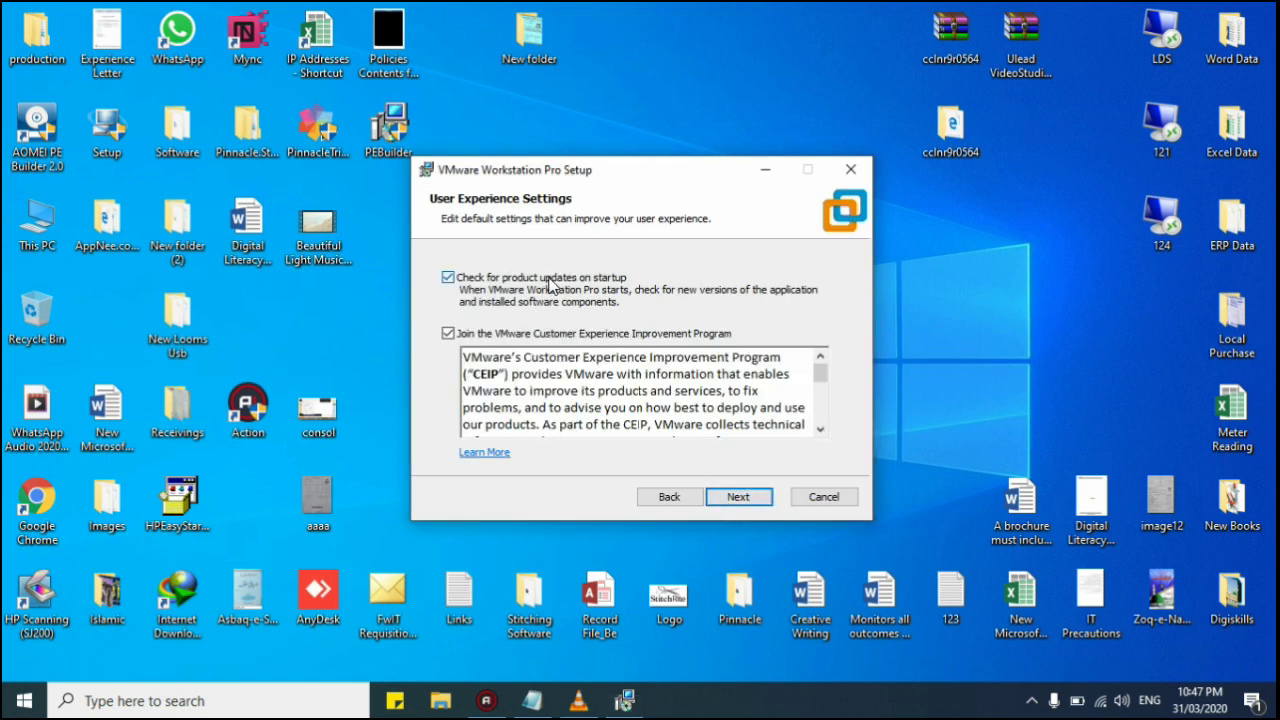
# Step: Turn off product update checks on startup and opt out of the VMware Customer Experience Improvement Program
pyautogui.click(548, 285)
pyautogui.click(526, 336)
pyautogui.click(712, 497)
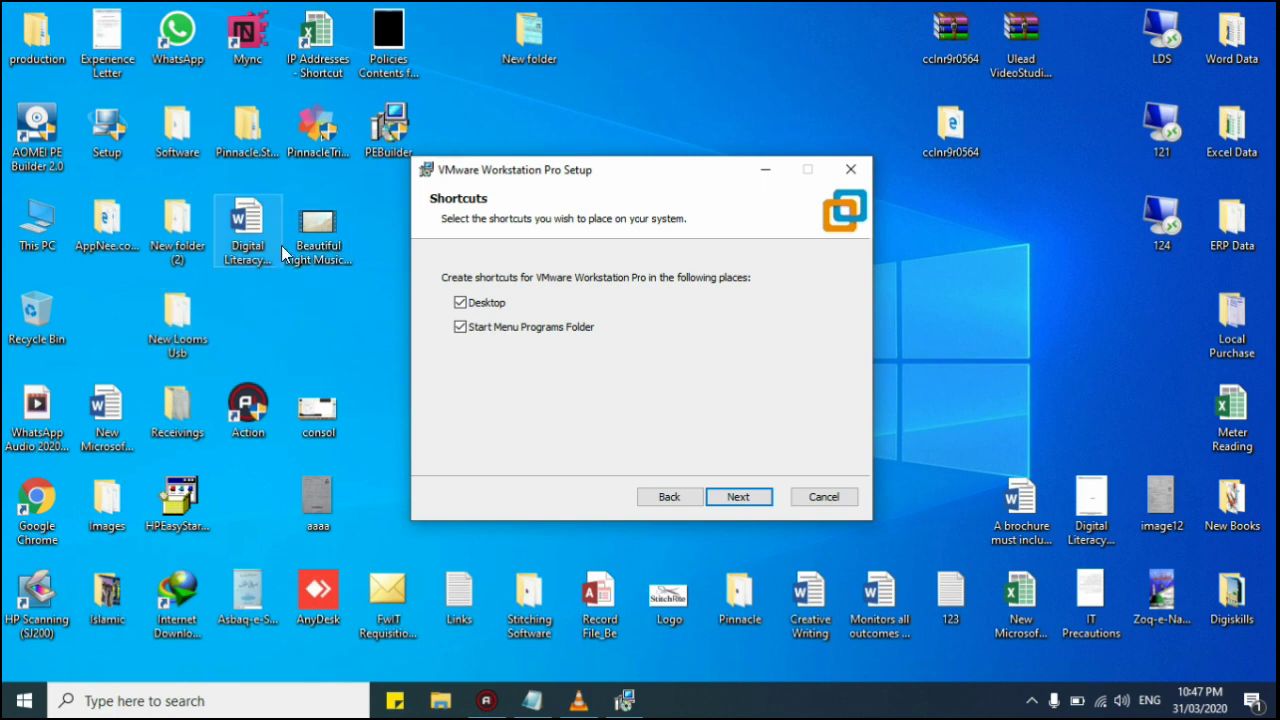
# Step: Install VMware Workstation Pro with the Desktop and Start Menu shortcuts kept, and exit the completed setup wizard
pyautogui.click(758, 502)
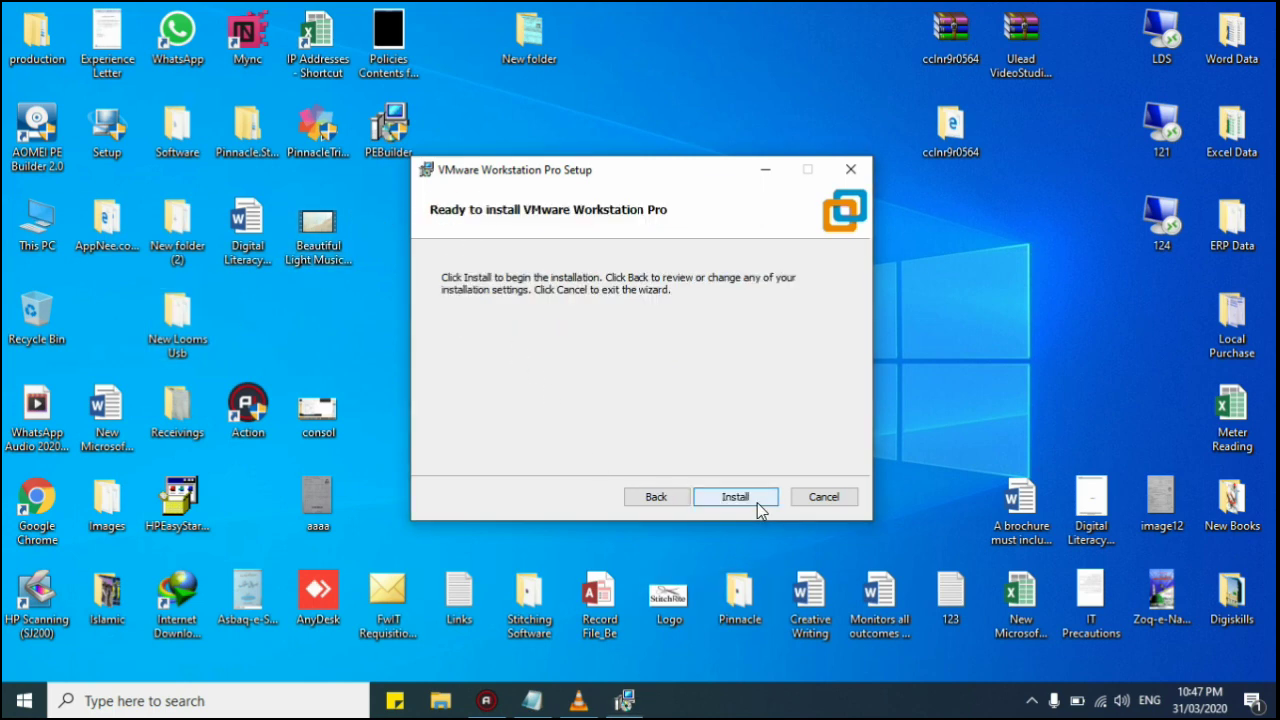
pyautogui.click(757, 503)
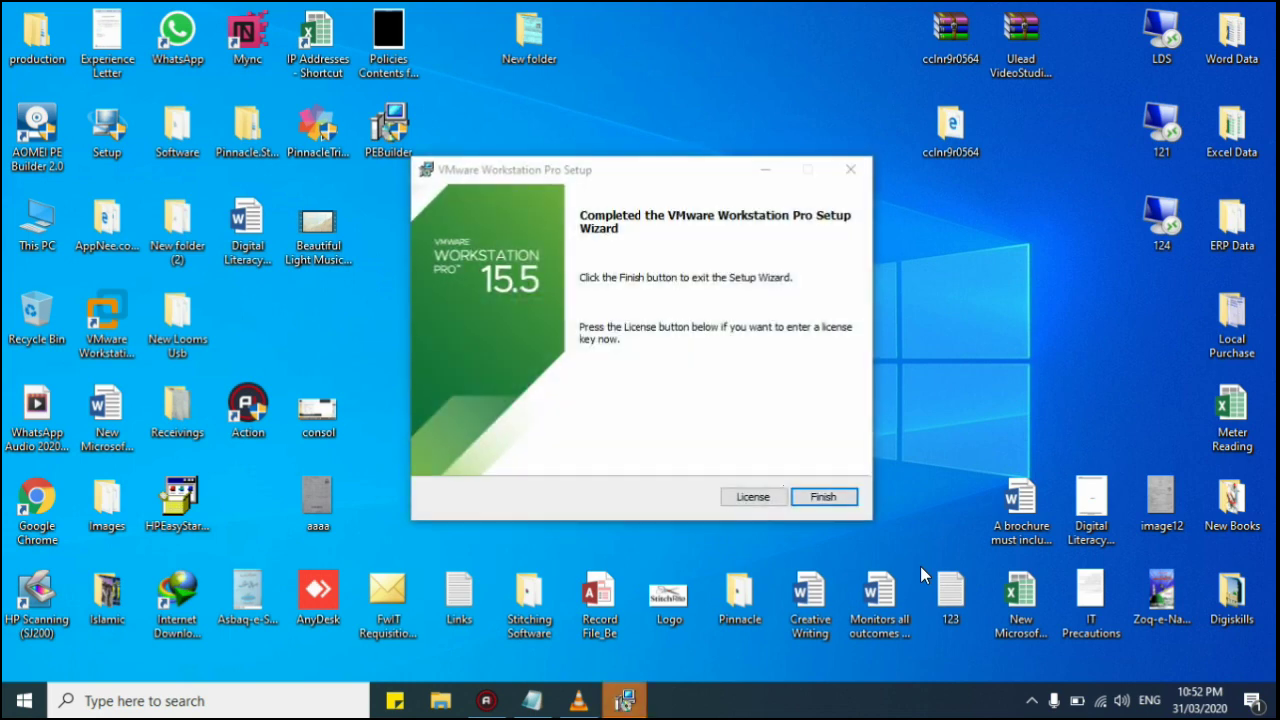
pyautogui.click(823, 497)
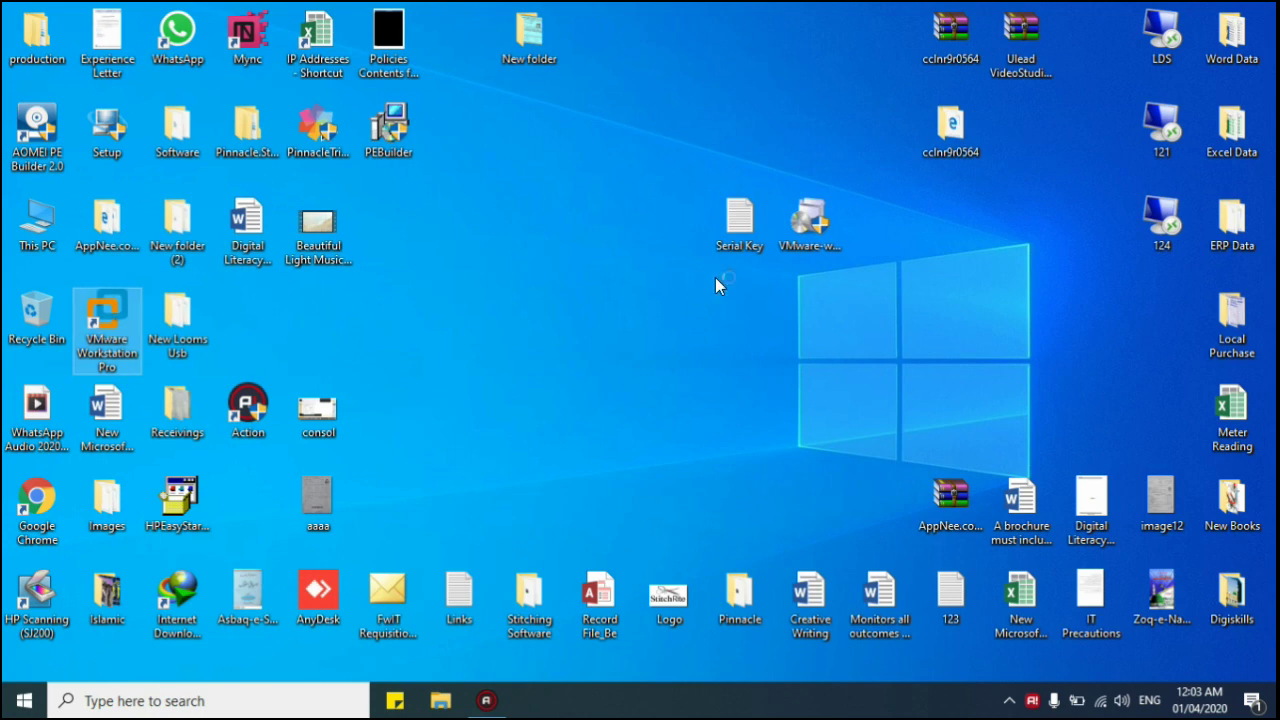
# Step: Open the Serial Key text file from the desktop and copy the license key
pyautogui.doubleClick(735, 224)
pyautogui.moveTo(832, 372); pyautogui.dragTo(396, 372)
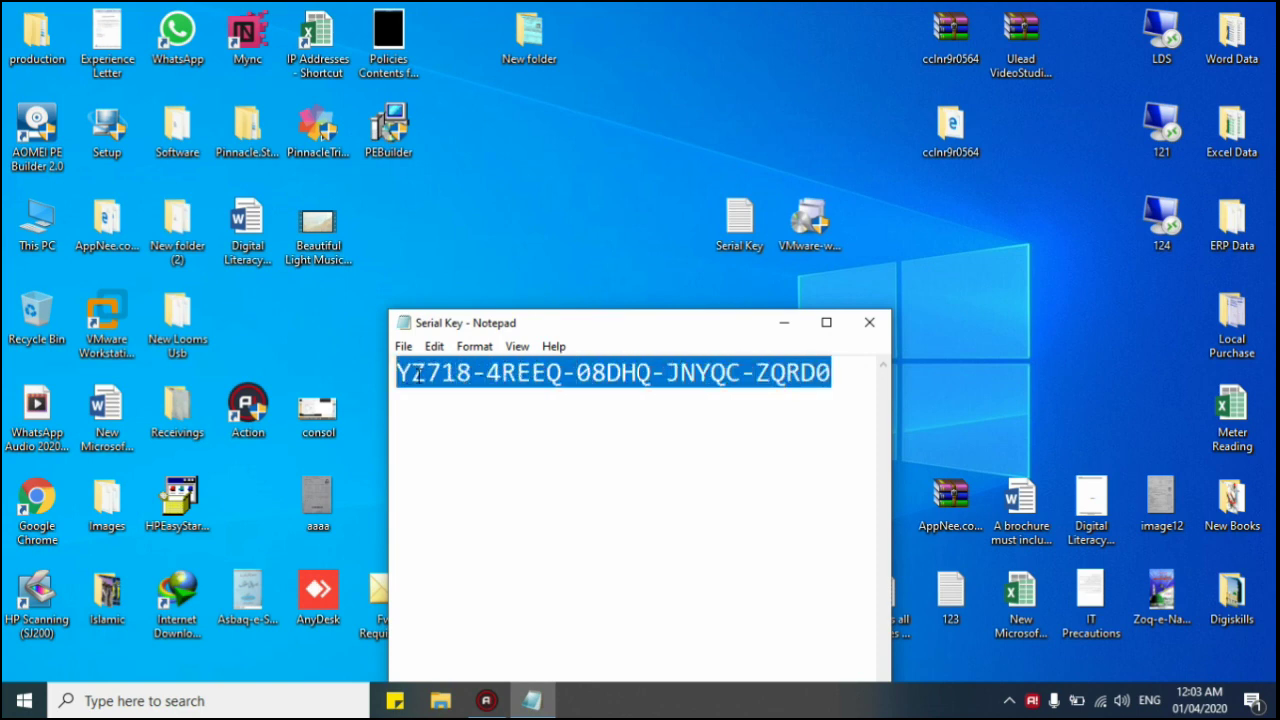
pyautogui.rightClick(418, 372)
pyautogui.click(481, 437)
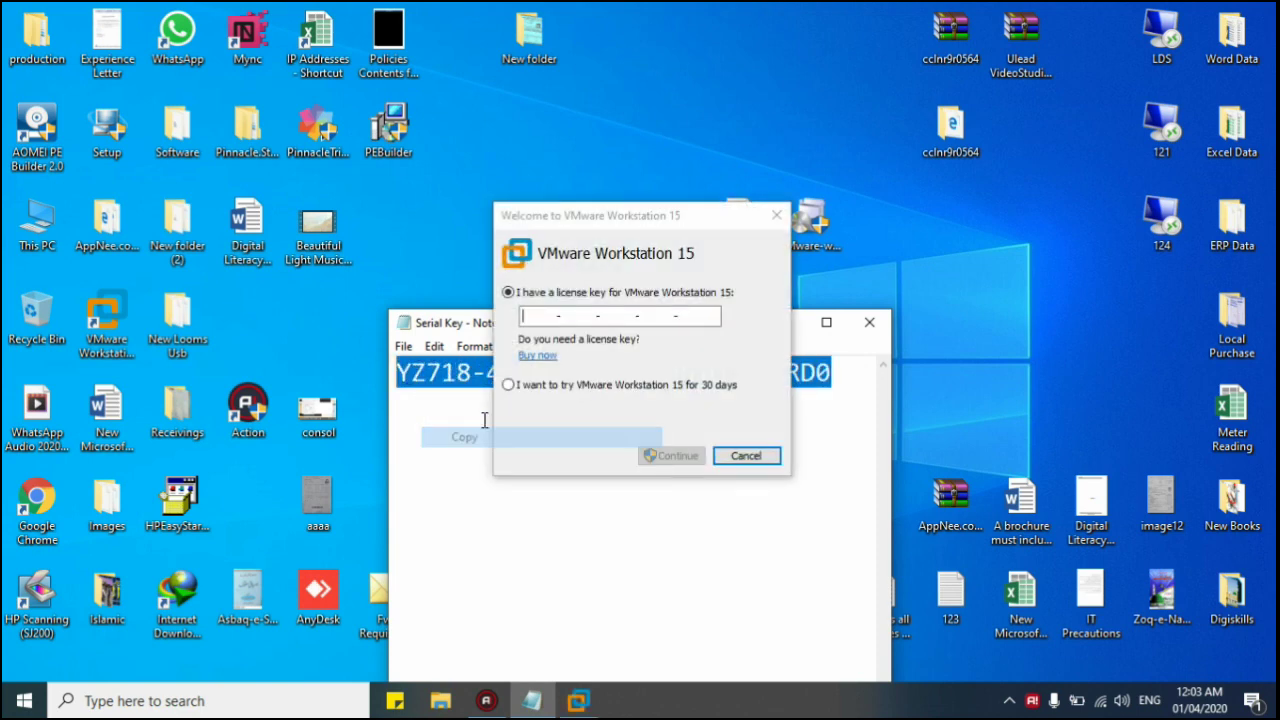
# Step: Paste the license key for VMware Workstation 15 and complete the activation with administrator permission
pyautogui.rightClick(530, 314)
pyautogui.click(578, 390)
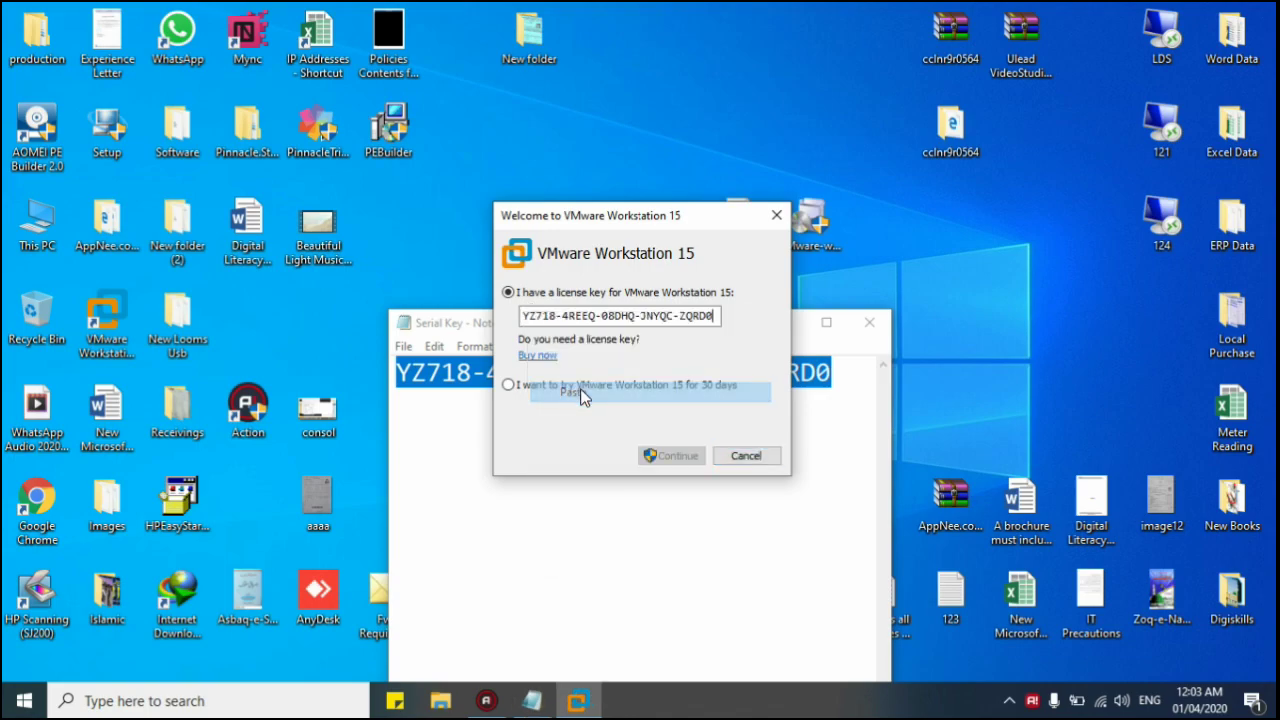
pyautogui.click(661, 455)
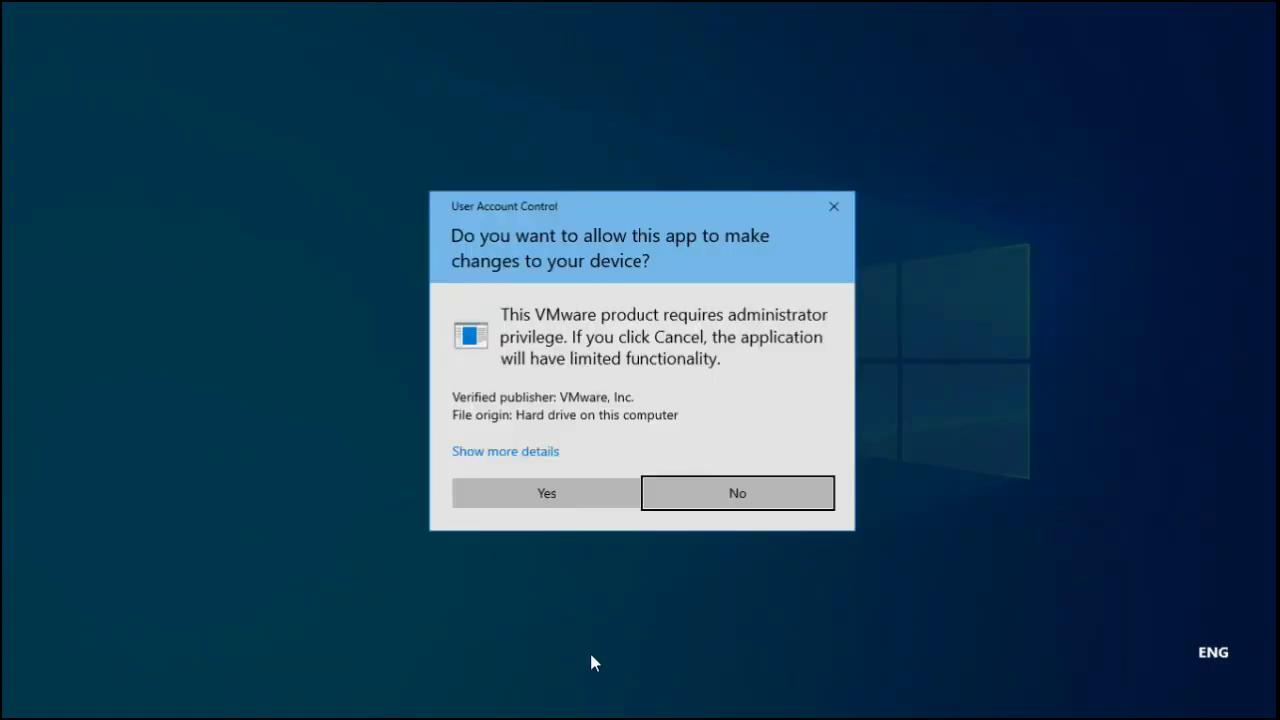
pyautogui.click(543, 493)
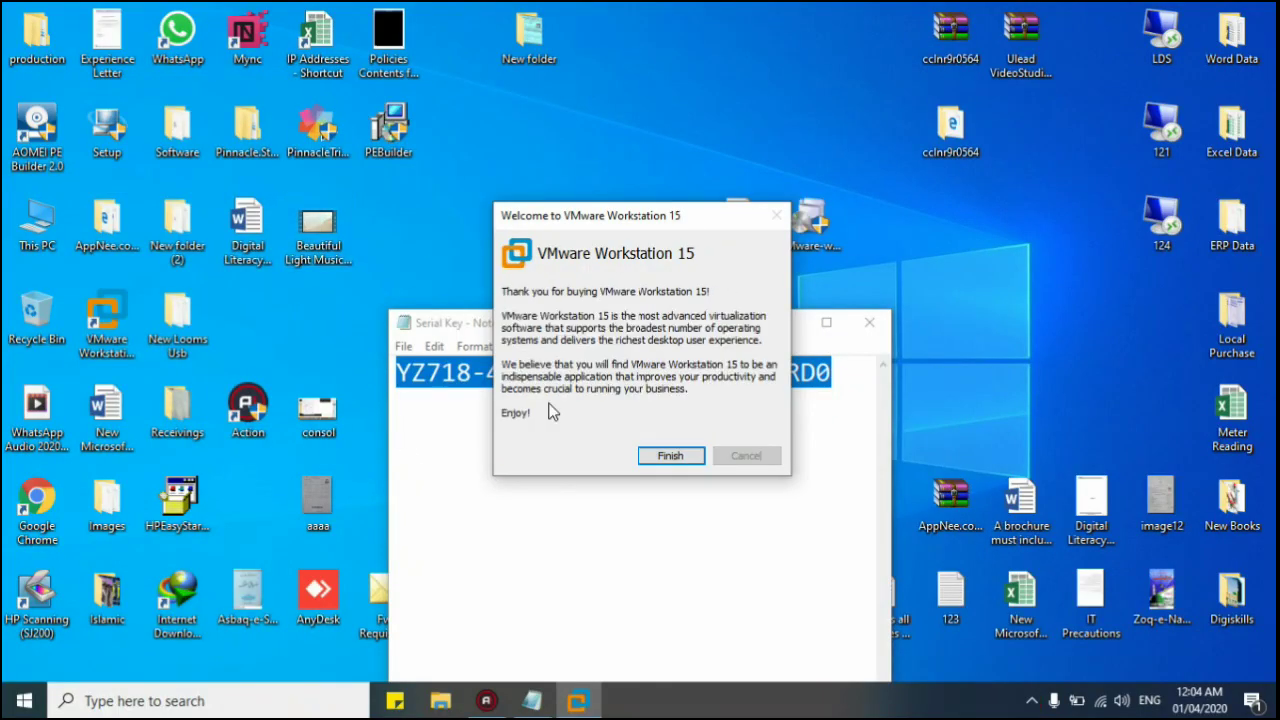
pyautogui.click(667, 458)
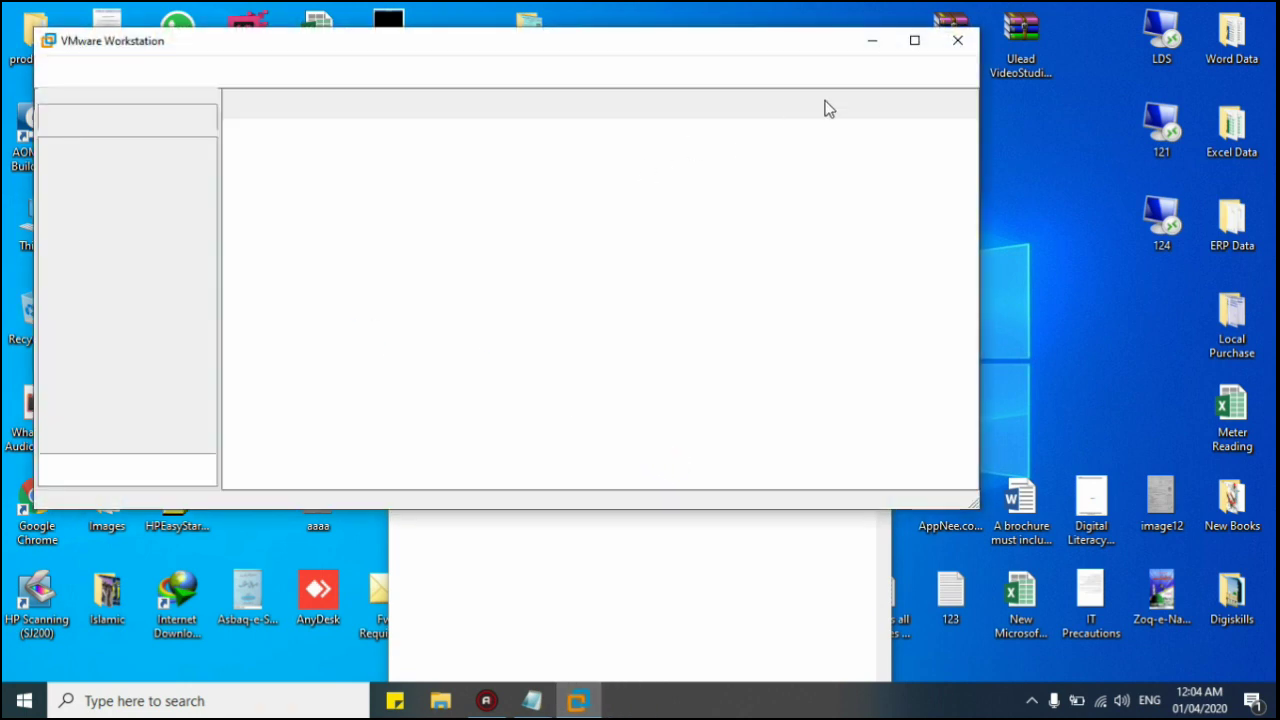
# Step: Maximize the VMware Workstation window and check the license status in its About information
pyautogui.moveTo(550, 45); pyautogui.dragTo(698, 56)
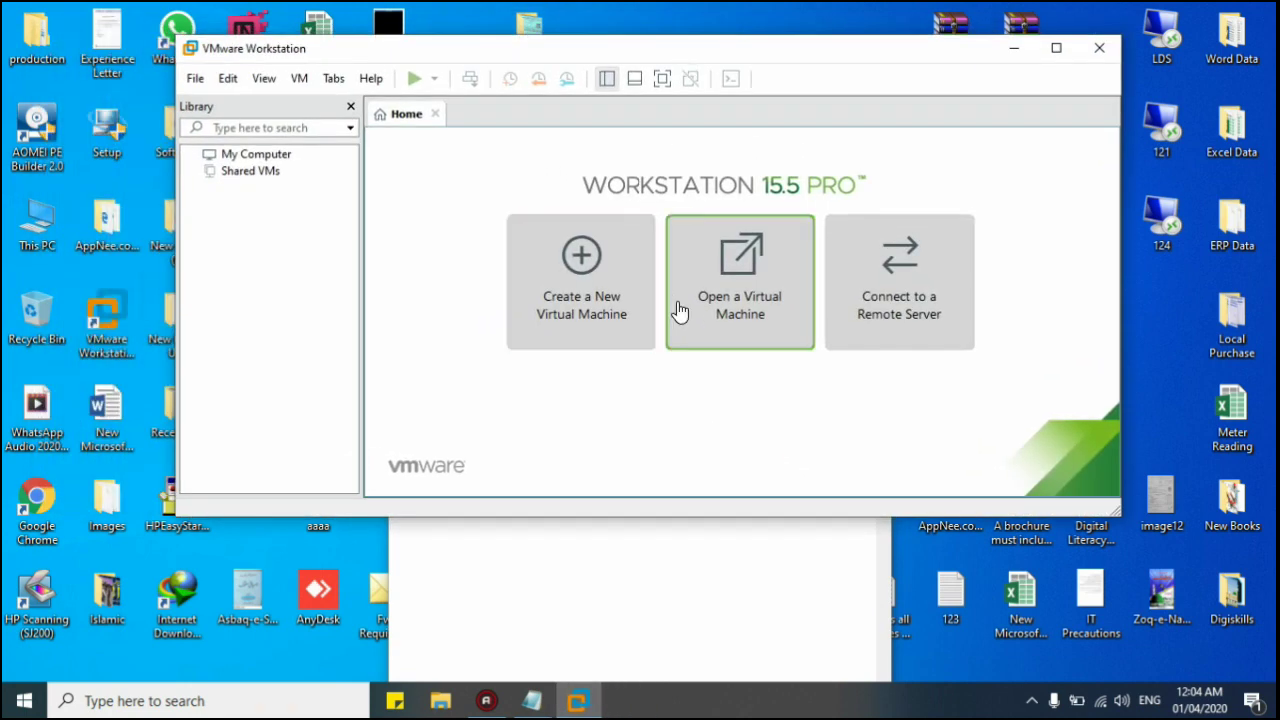
pyautogui.click(1056, 48)
pyautogui.click(198, 39)
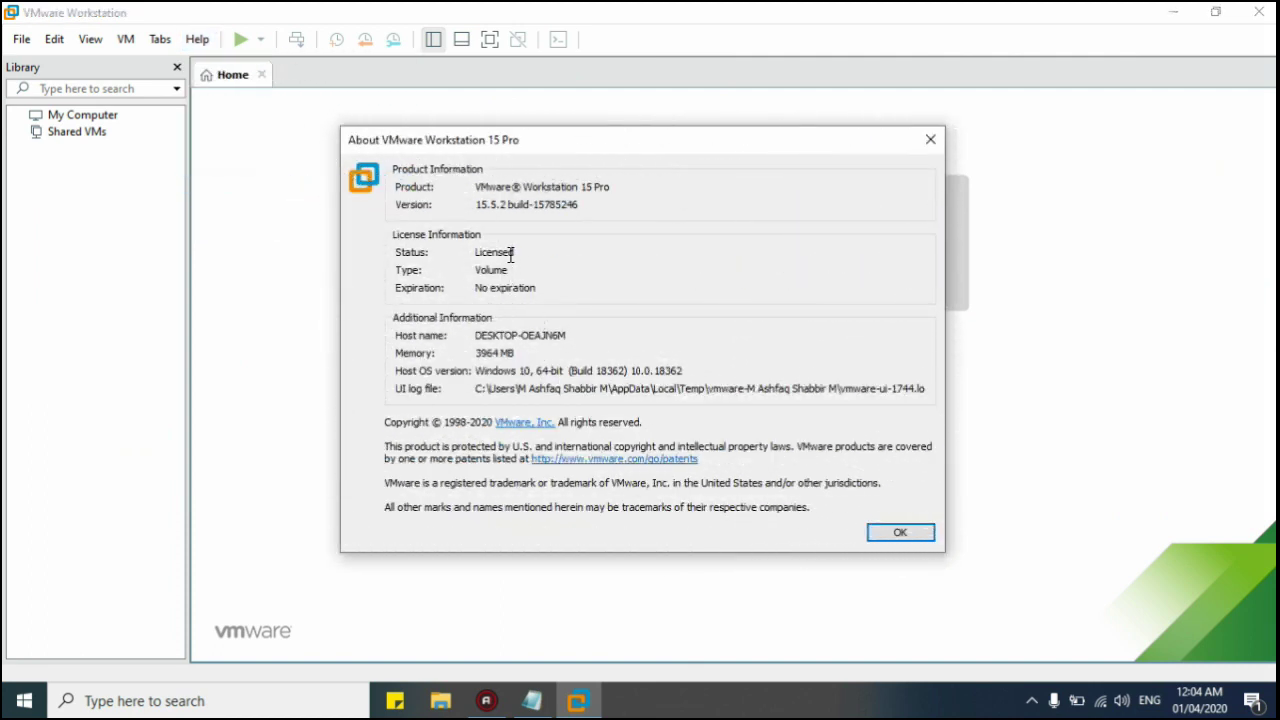
pyautogui.moveTo(515, 252); pyautogui.dragTo(456, 253)
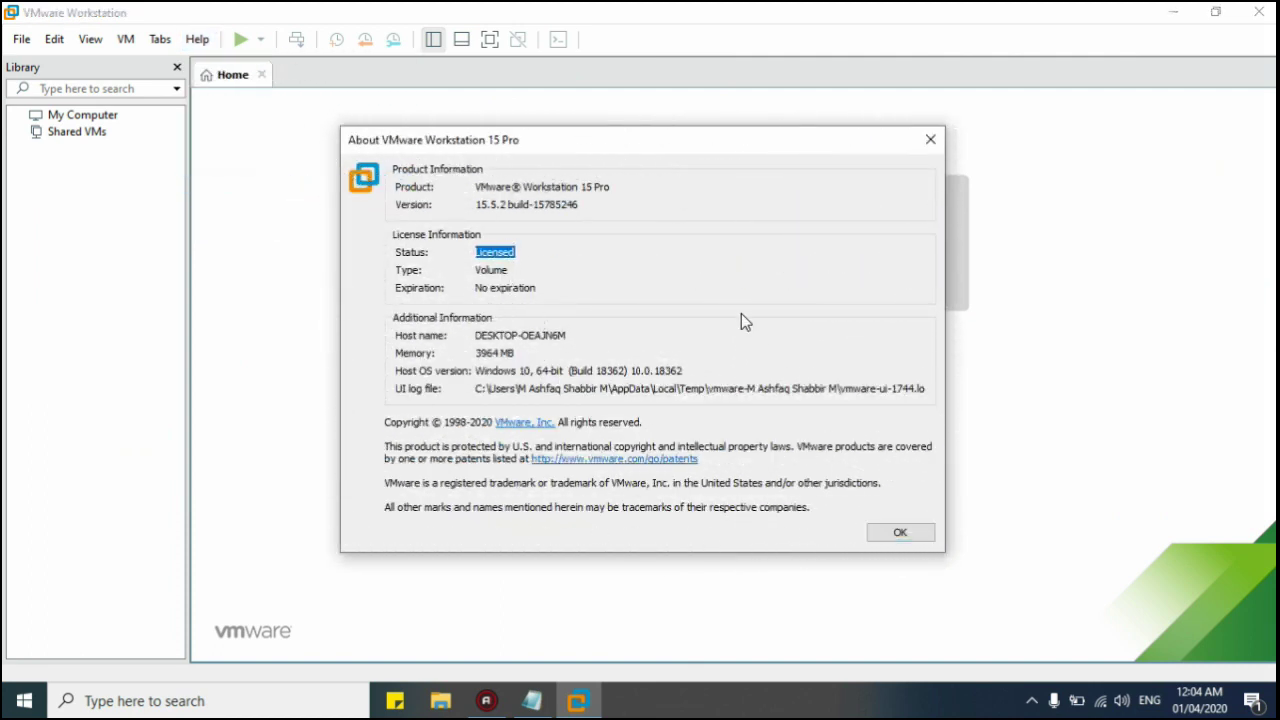